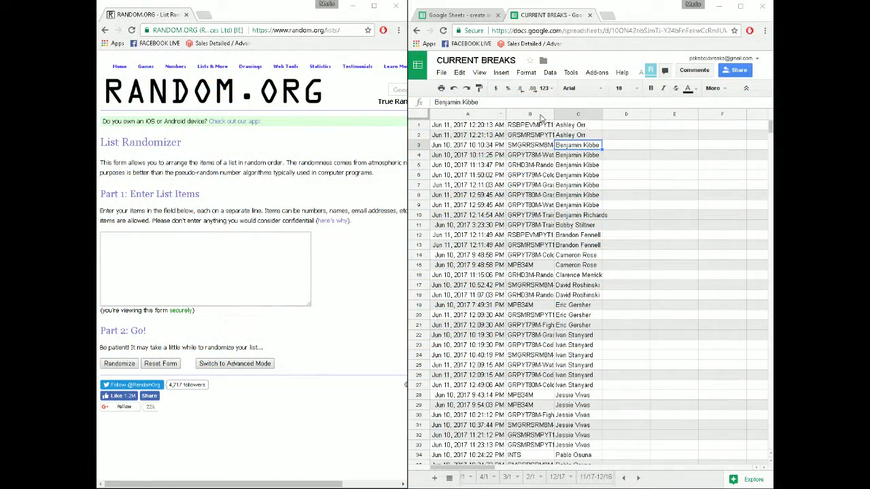
Auto-fit column B to show full product codes, then sort the sheet A→Z by order date.
double_click(554, 114)
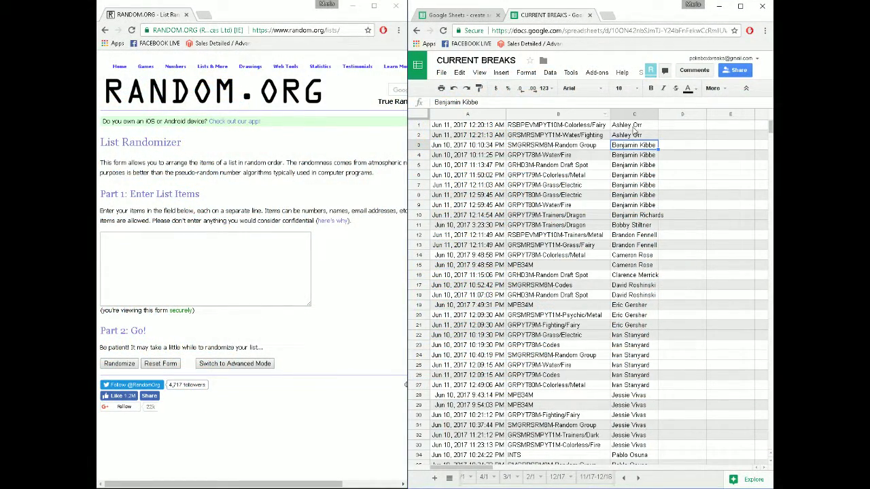
left_click_drag(635, 126, 634, 365)
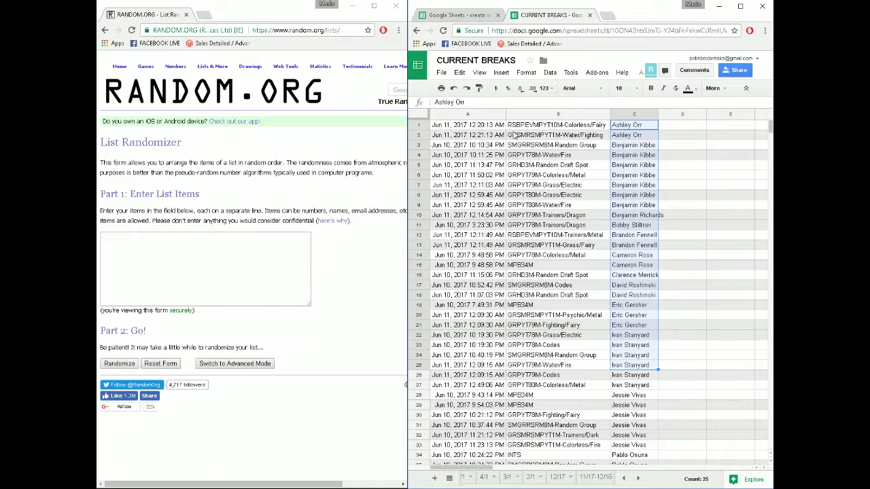
mouse_move(530, 125)
left_mouse_down()
mouse_move(557, 309)
mouse_move(554, 397)
left_mouse_up()
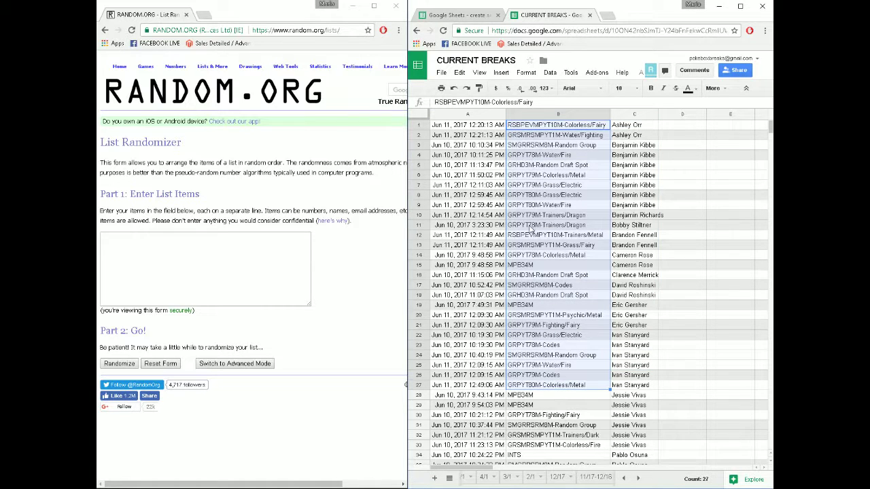
left_click_drag(465, 127, 483, 415)
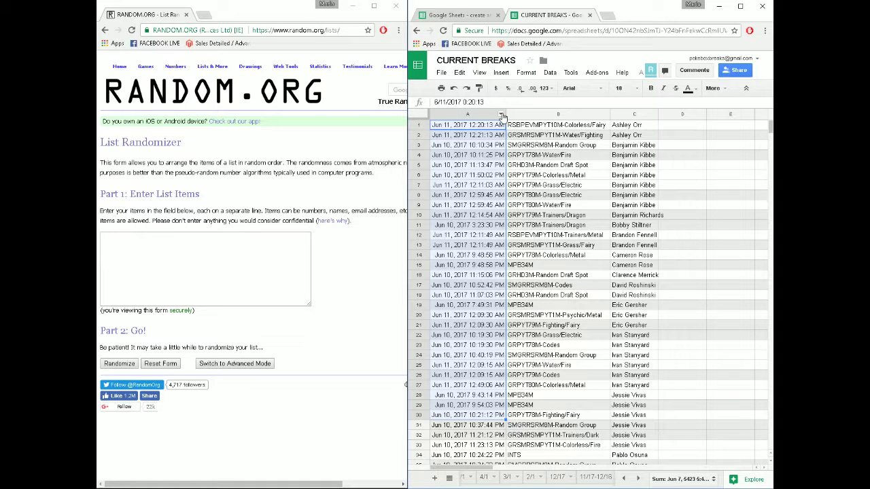
left_click(629, 126)
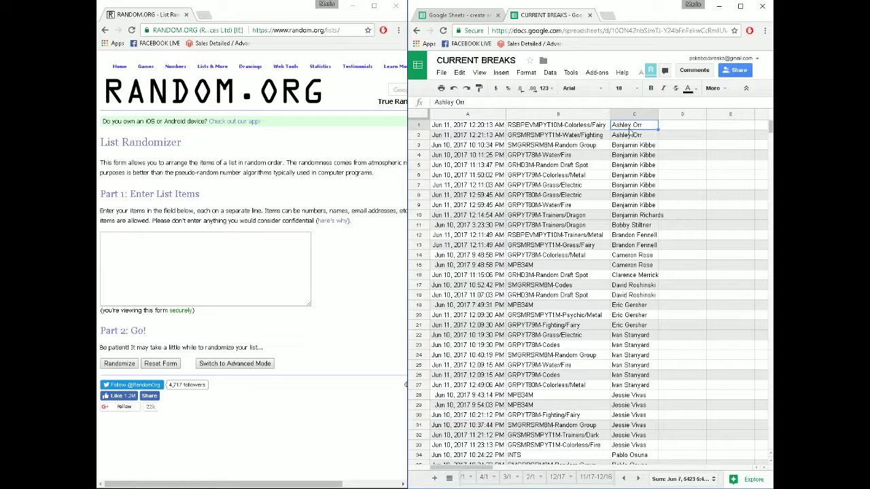
right_click(500, 114)
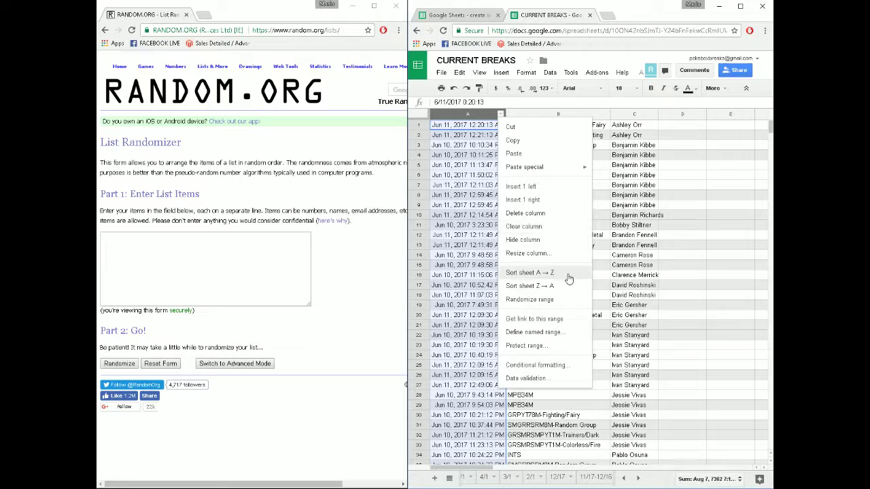
left_click(568, 275)
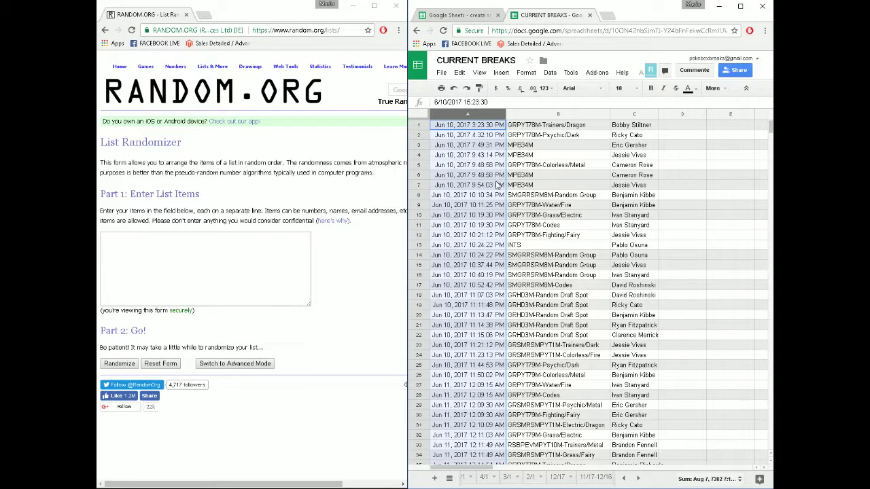
Re-sort the whole sheet A→Z by buyer name in column C.
left_click(483, 187)
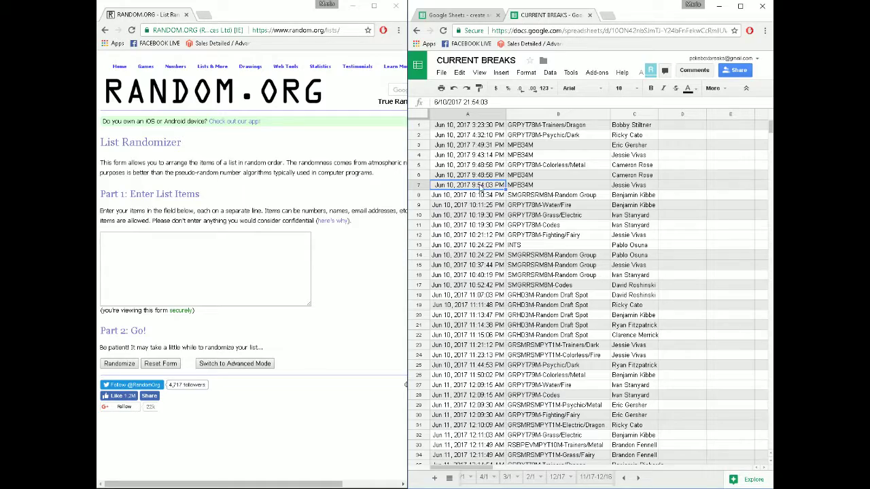
scroll(484, 224, "down", 5)
scroll(484, 246, "up", 5)
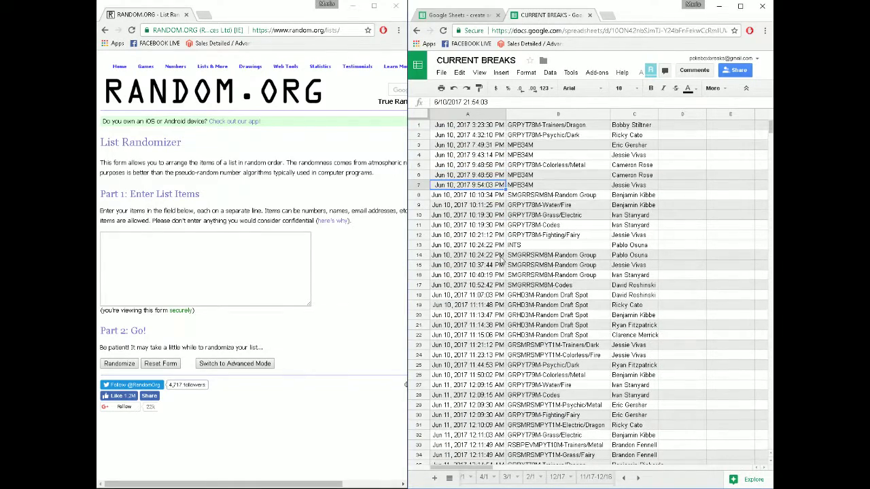
left_click(501, 114)
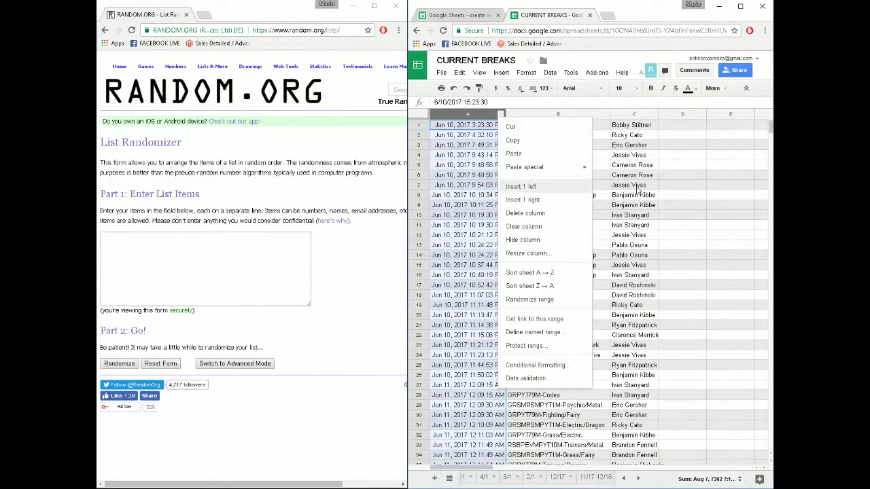
left_click(652, 114)
left_click(652, 114)
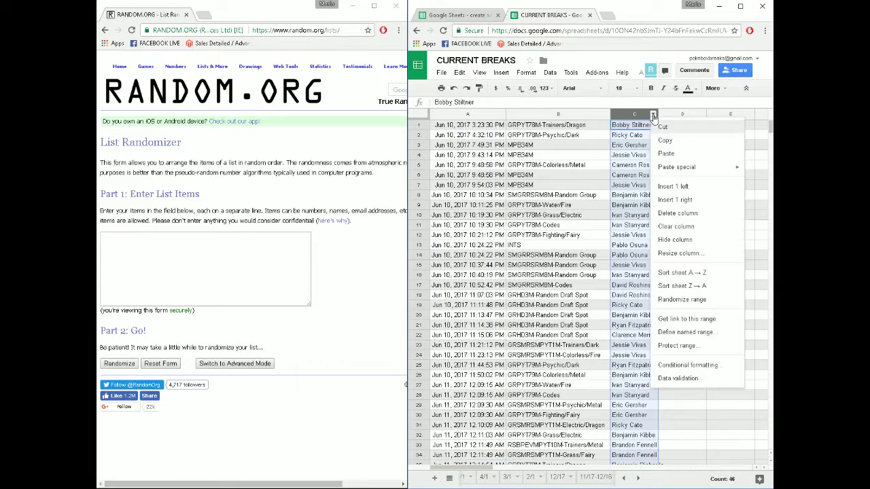
left_click(696, 273)
left_click(650, 126)
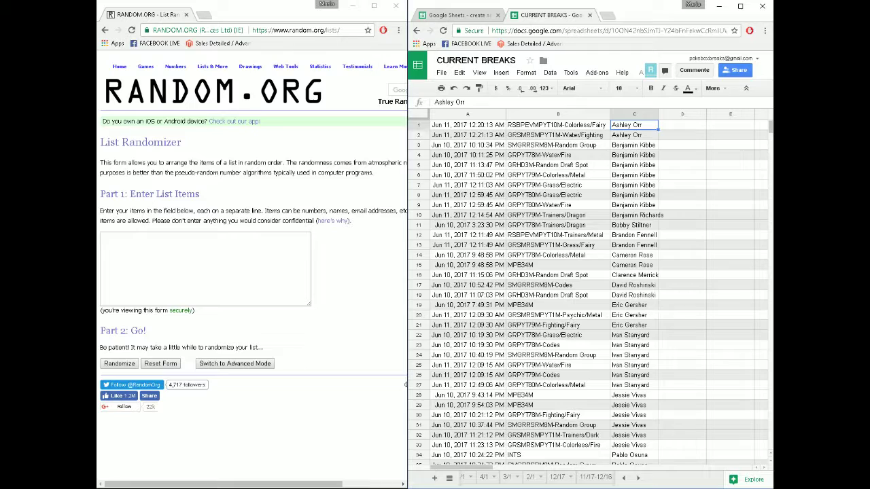
Check the buyer names down to C46, then select the range C1:C46.
key("Down")
key("Down")
key("Down")
key("Down")
key("Down")
key("Down")
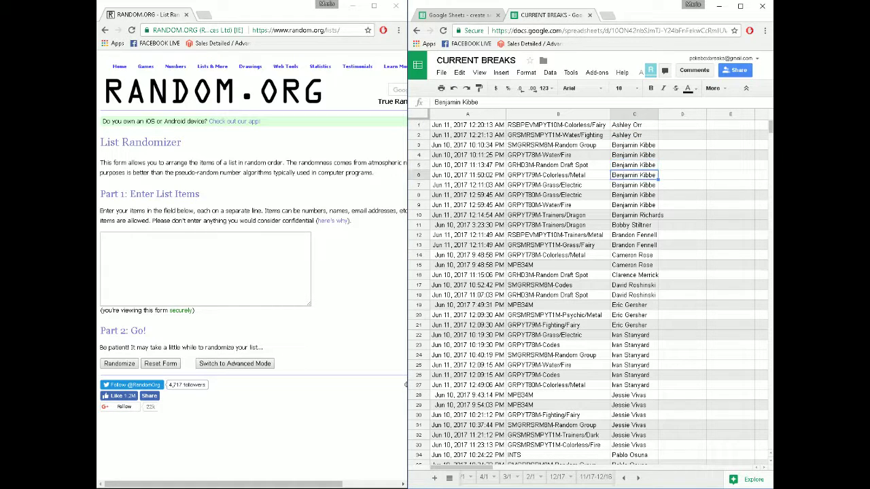
key("Down")
key("Down")
key("Down")
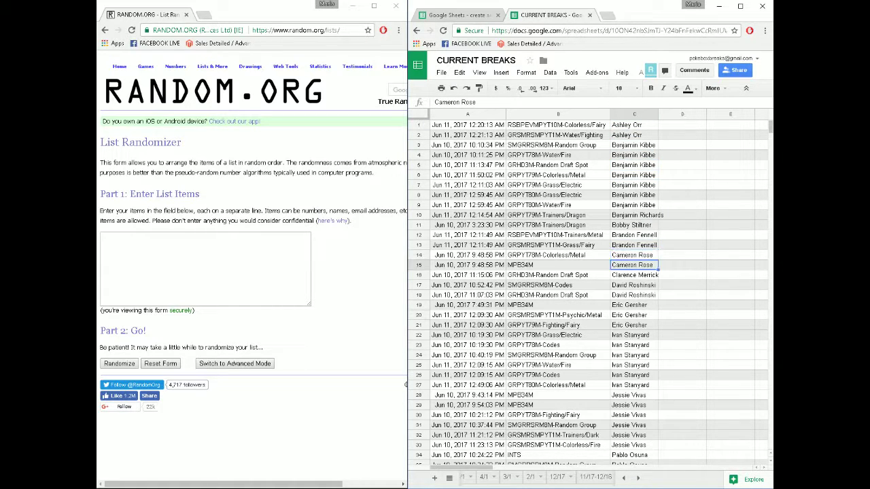
key("Down")
key("Down")
key("Down")
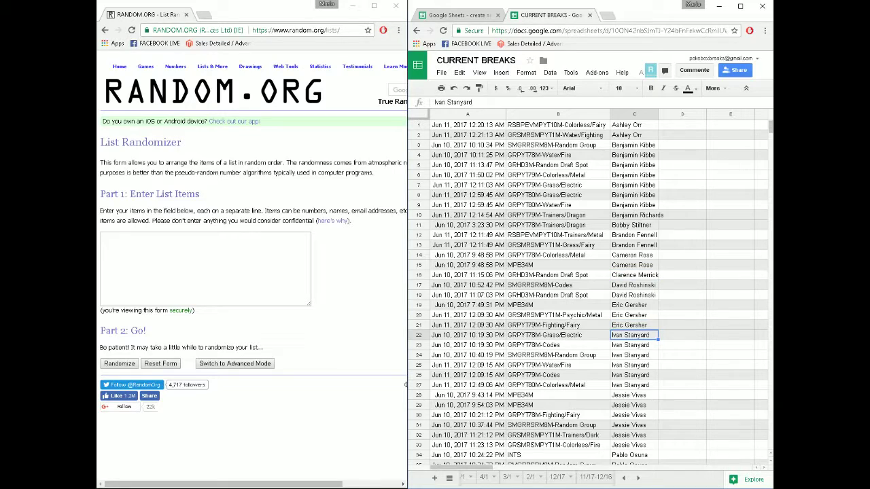
key("Down")
key("Down")
key("Down")
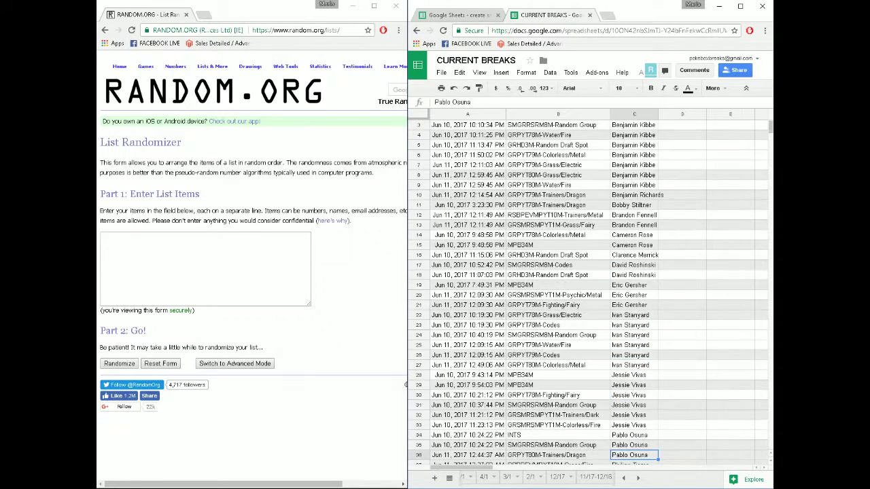
key("Down")
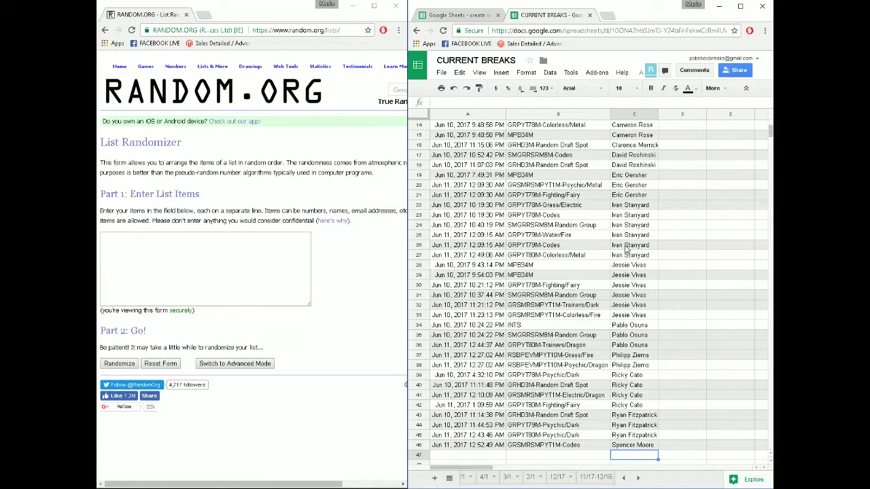
left_click(671, 325)
mouse_move(635, 447)
left_mouse_down()
mouse_move(644, 92)
mouse_move(641, 121)
left_mouse_up()
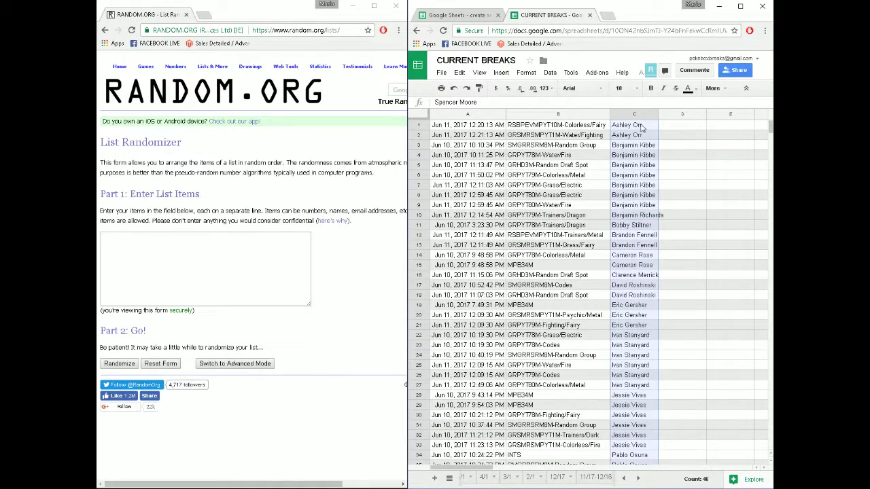
Open RANDOM.ORG's dice roller and roll two virtual dice.
mouse_move(145, 66)
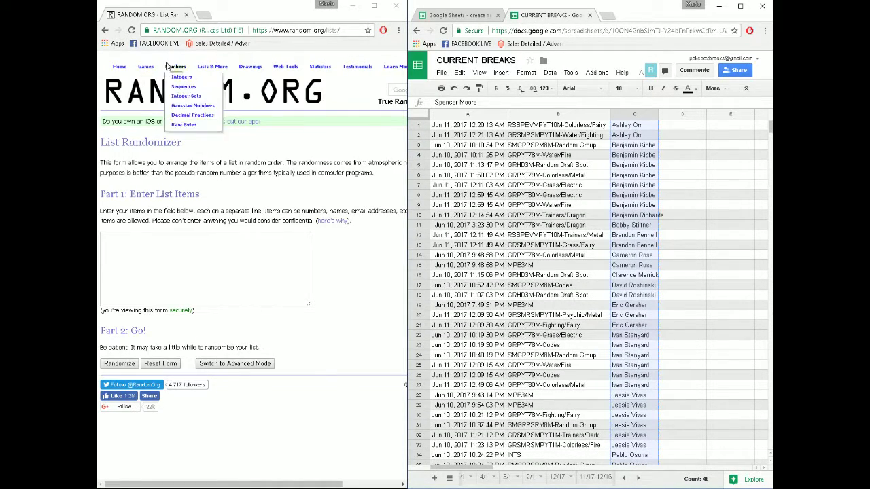
left_click(164, 106)
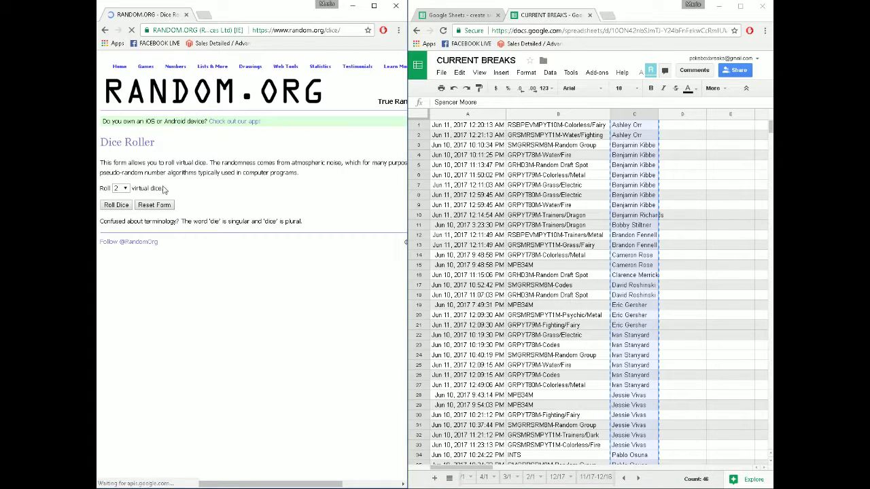
left_click(121, 205)
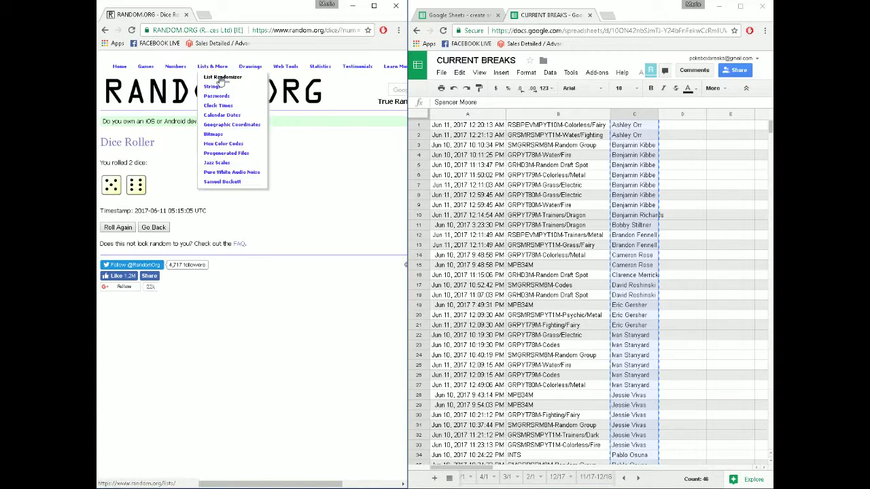
Paste the 46 copied buyer names into the List Randomizer's item box.
left_click(224, 79)
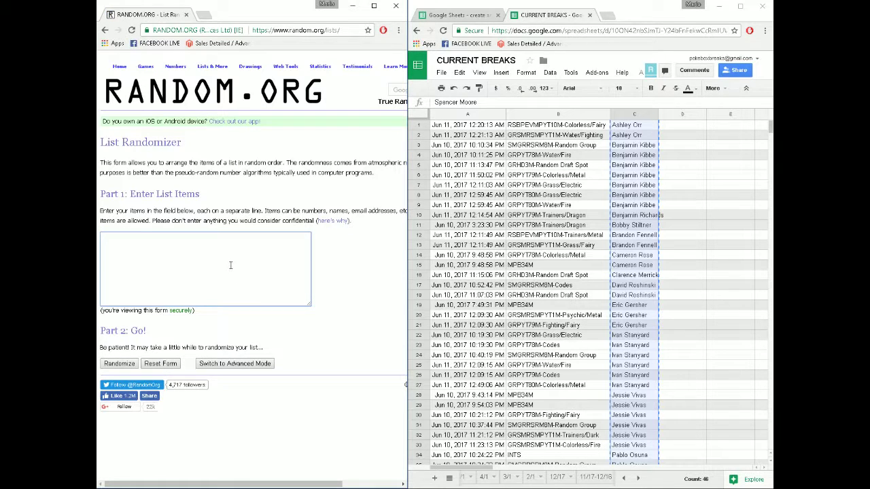
key("ctrl+v")
scroll(179, 280, "up", 10)
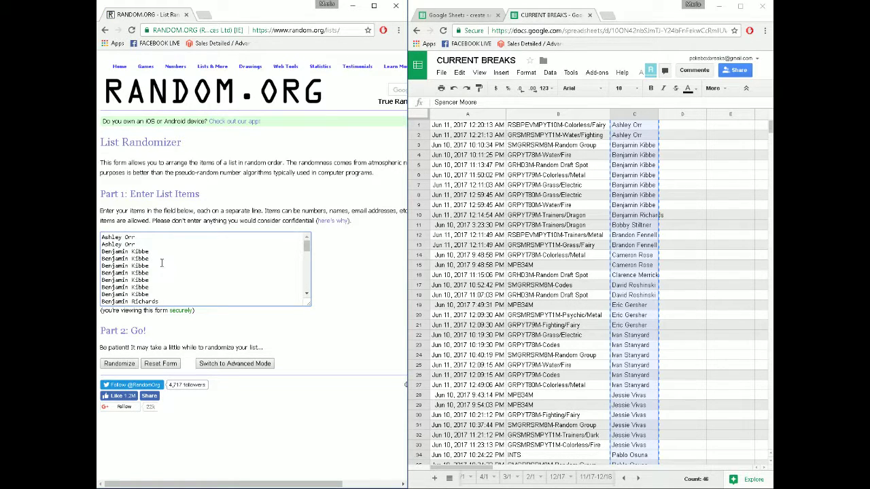
scroll(134, 241, "down", 10)
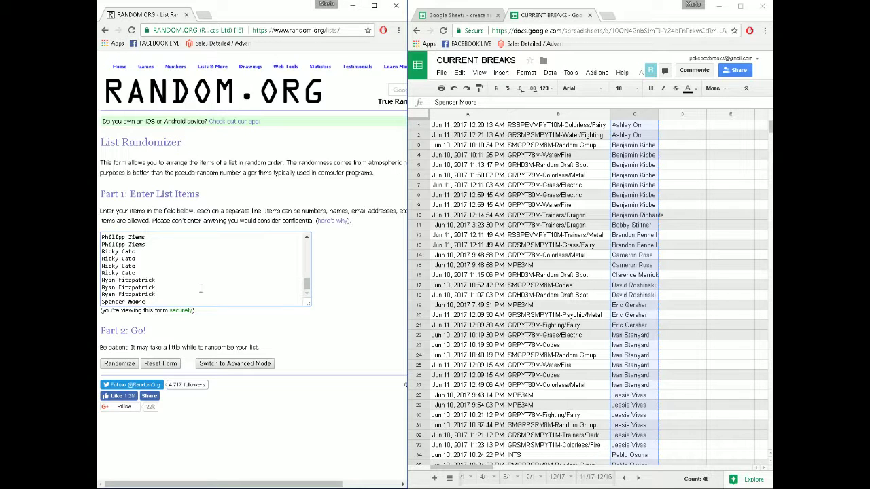
scroll(614, 163, "down", 5)
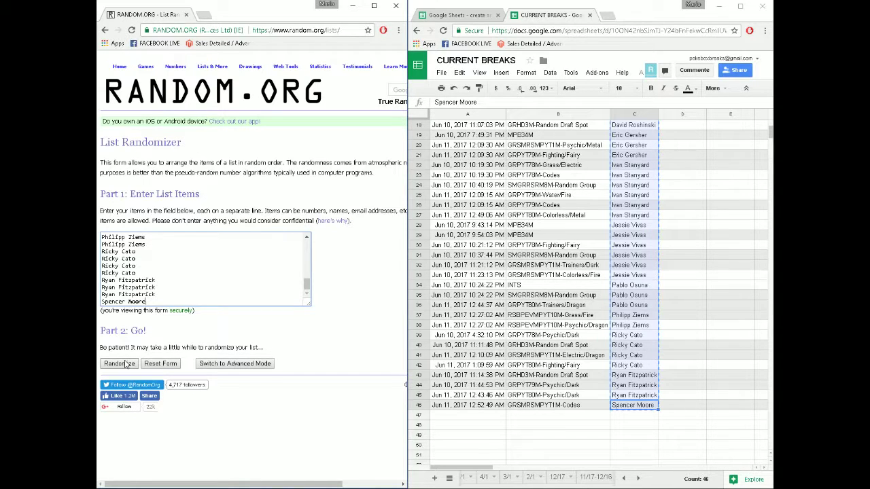
Randomize the 46 names, then reshuffle them three more times with Again!
left_click(126, 364)
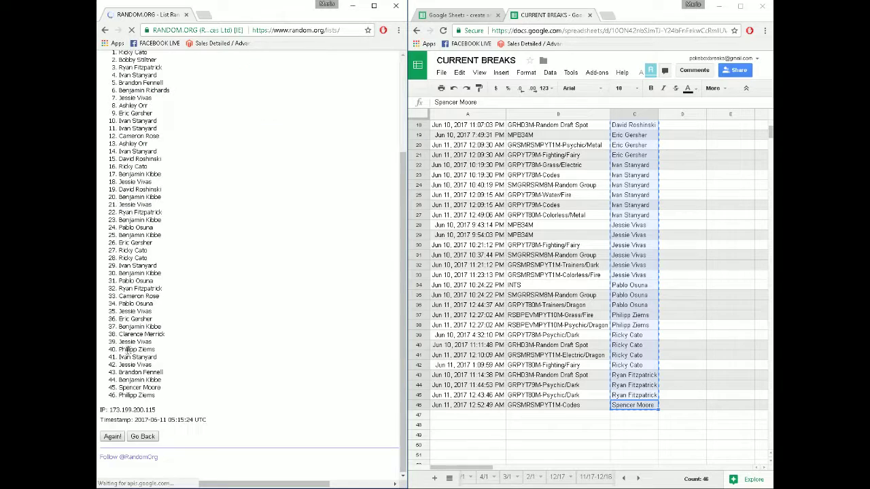
left_click(113, 436)
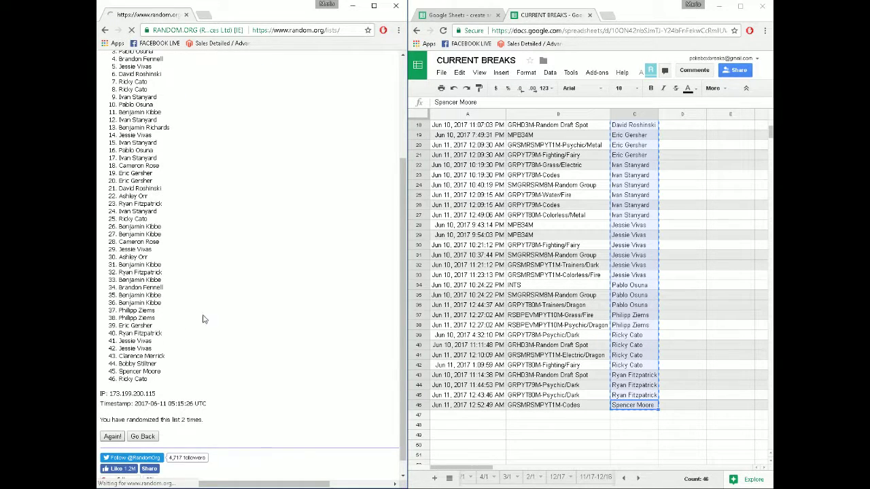
left_click(119, 436)
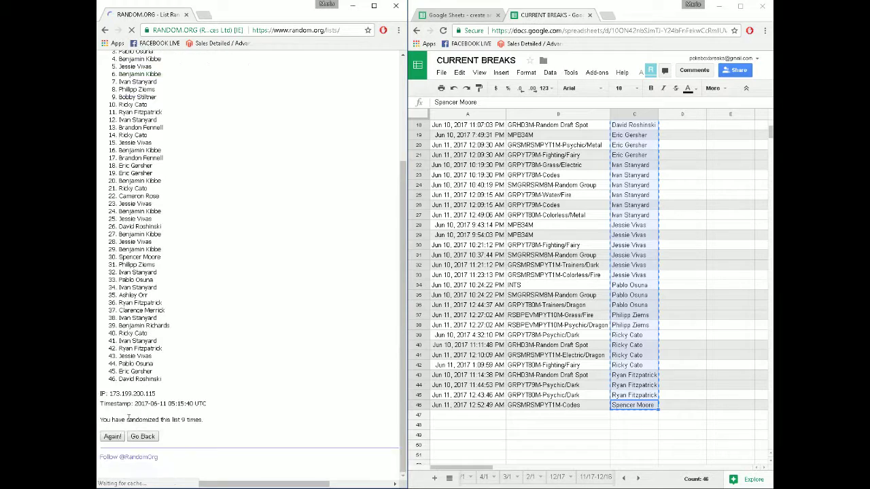
left_click(121, 436)
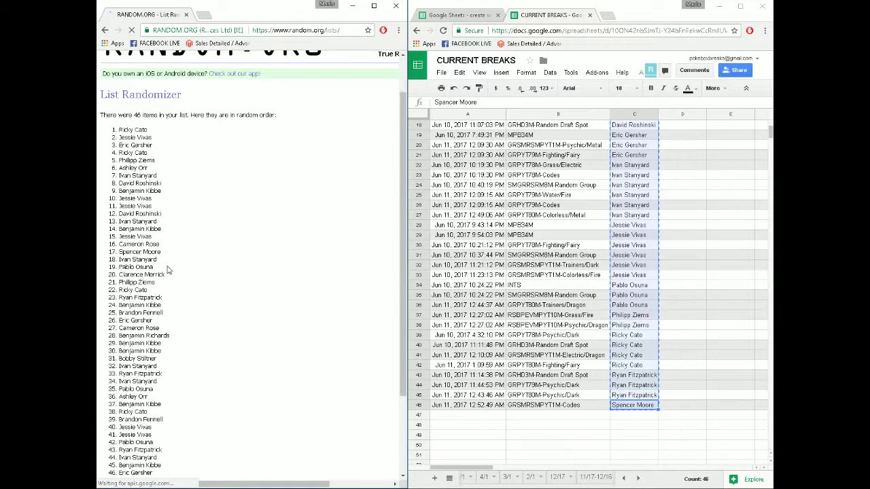
scroll(183, 195, "down", 3)
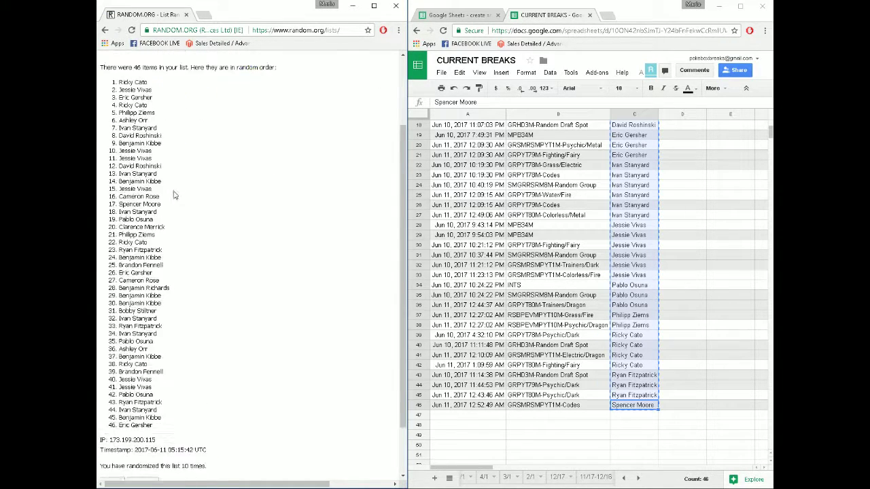
Reshuffle once more, highlight the first-place name, and locate that buyer's orders in C12 and C13.
left_click(119, 421)
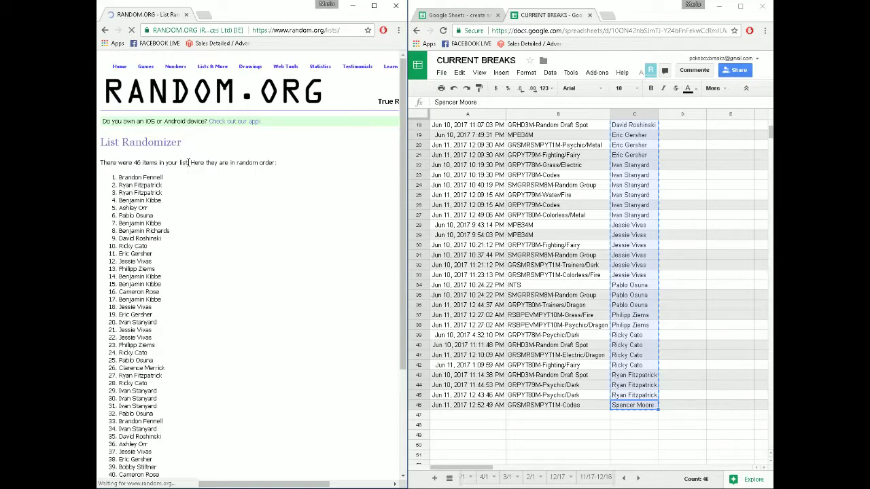
left_click_drag(178, 177, 121, 176)
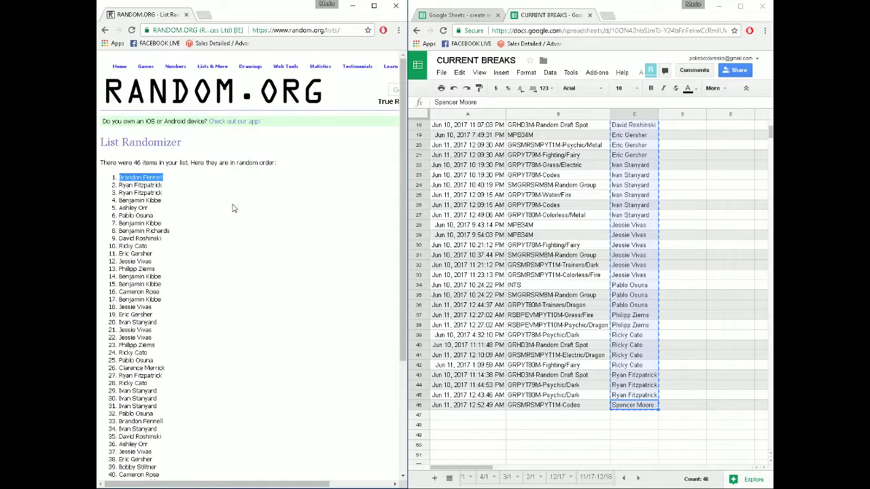
left_click(673, 146)
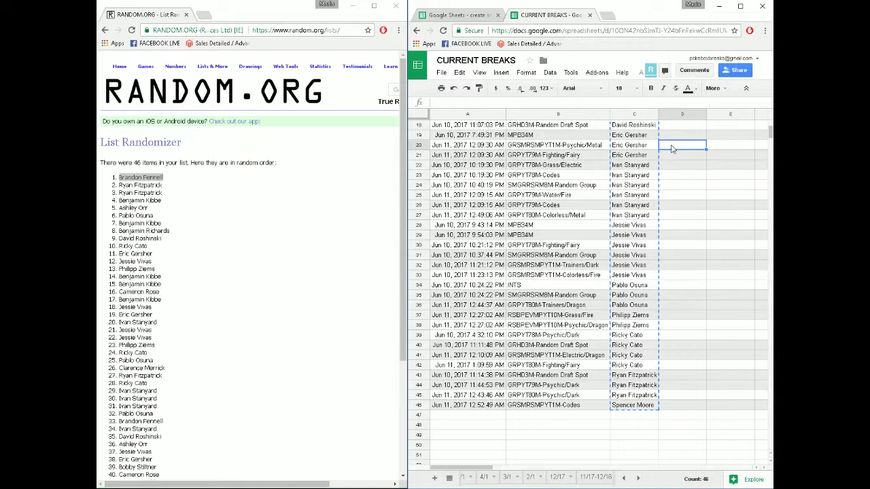
scroll(676, 197, "up", 5)
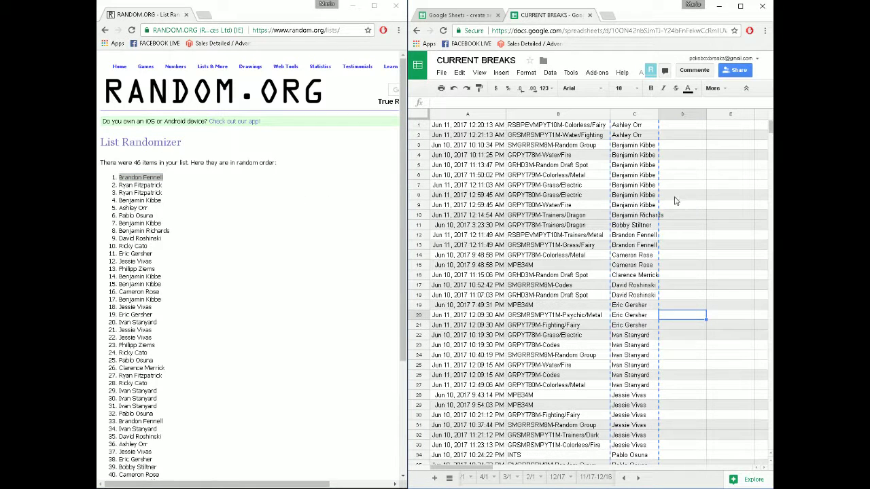
left_click(632, 236)
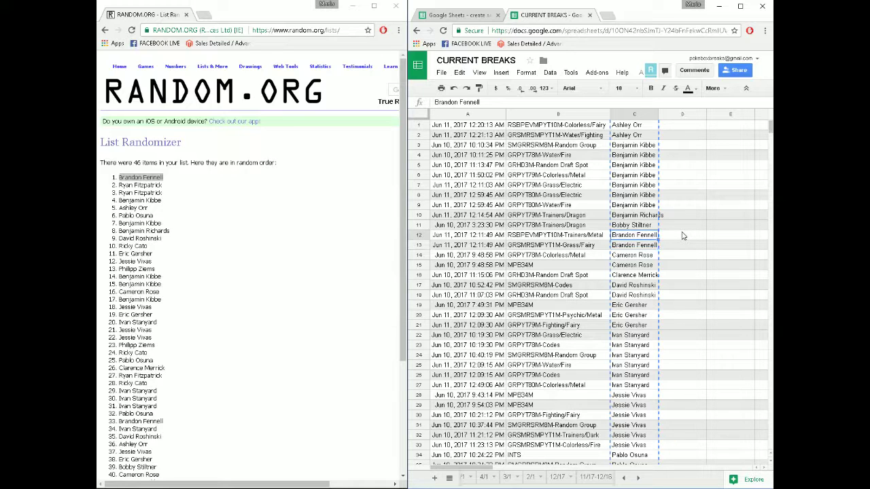
key("Down")
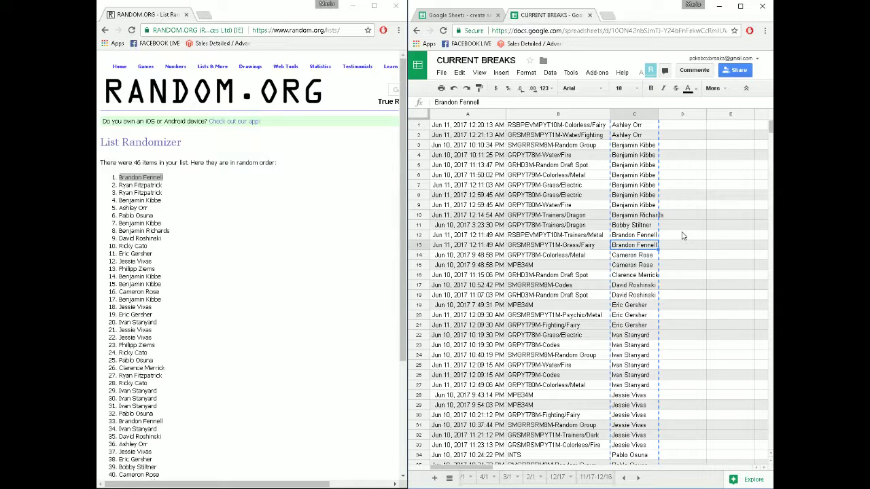